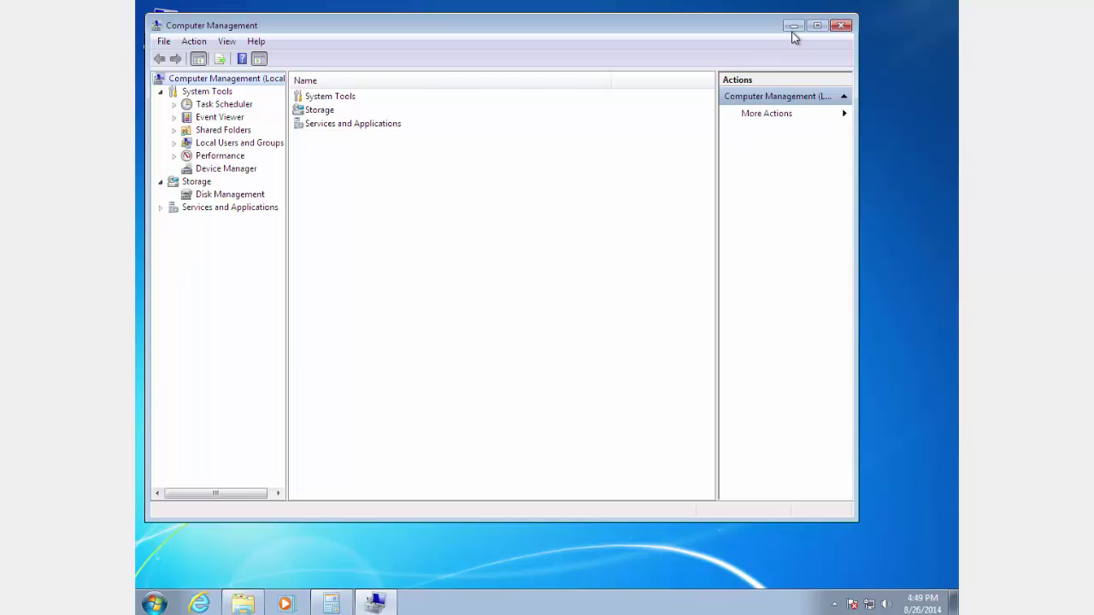
Step: Maximize the Computer Management window and open Disk Management from the Storage node
click(818, 27)
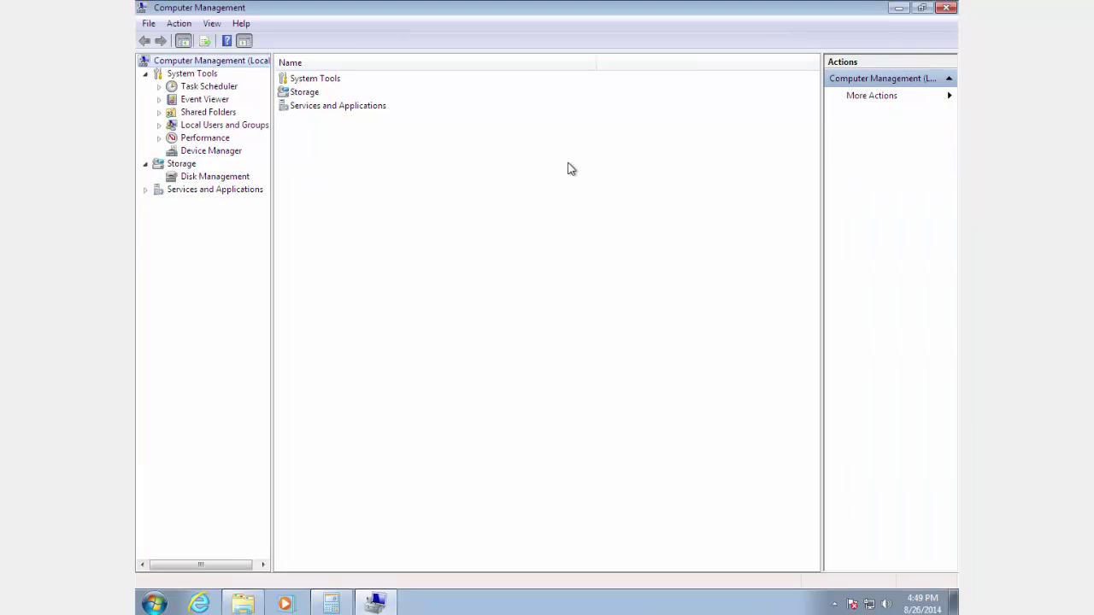
double_click(303, 94)
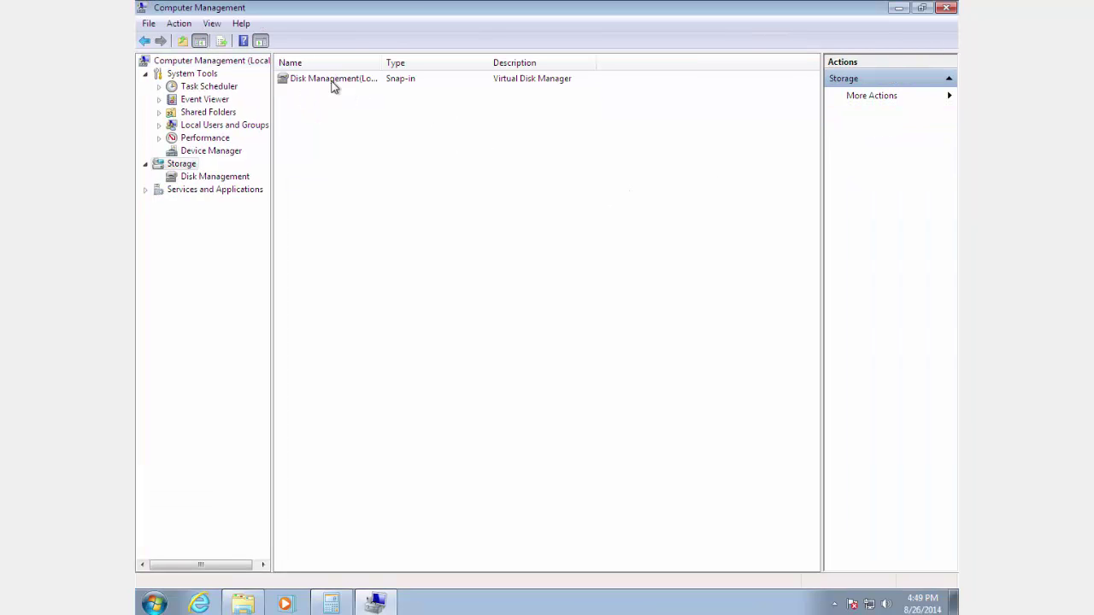
double_click(338, 77)
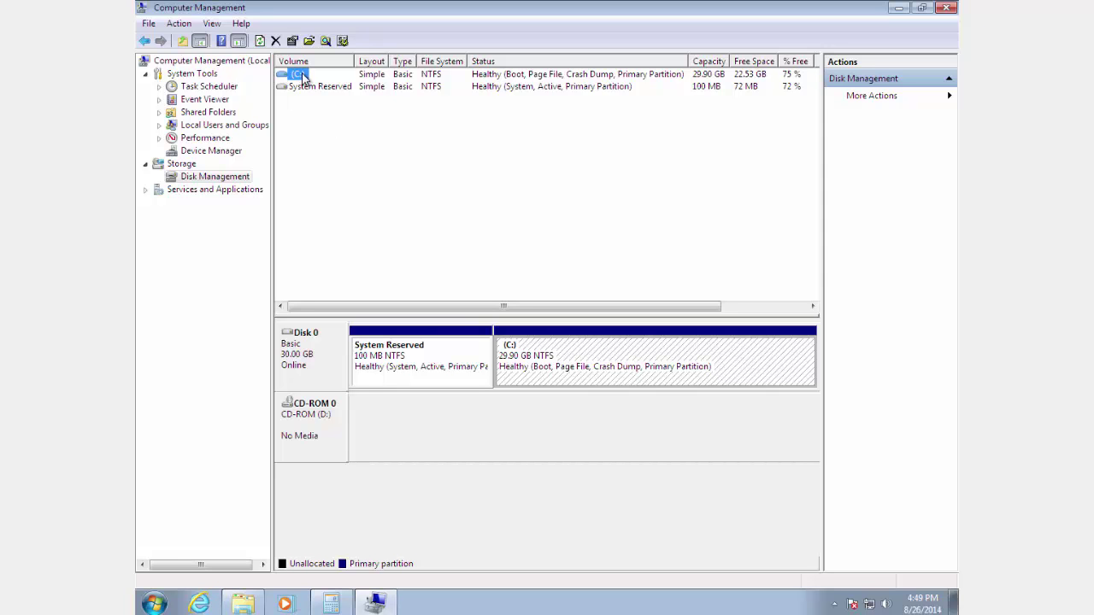
Step: Check the hard drives listed in Windows Explorer's Computer window against the partitions of Disk 0 in Disk Management
click(245, 604)
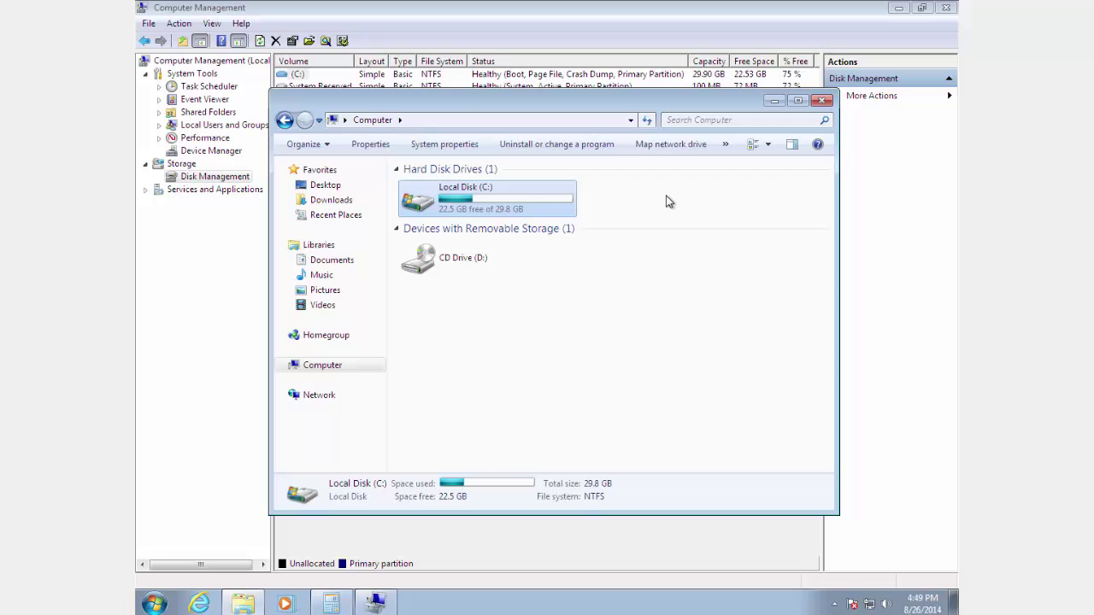
click(628, 207)
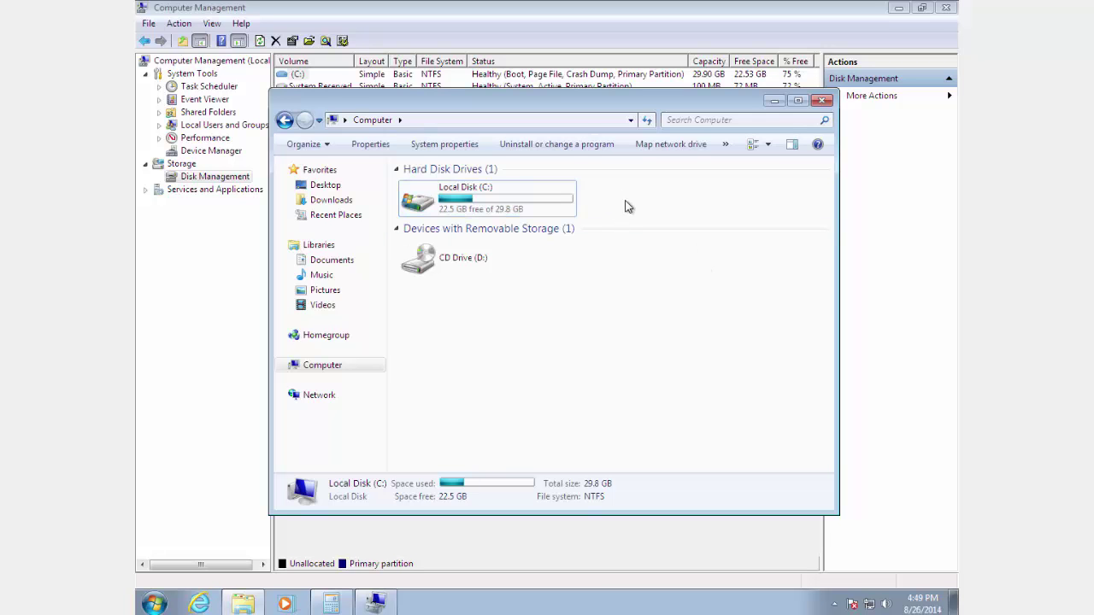
click(773, 101)
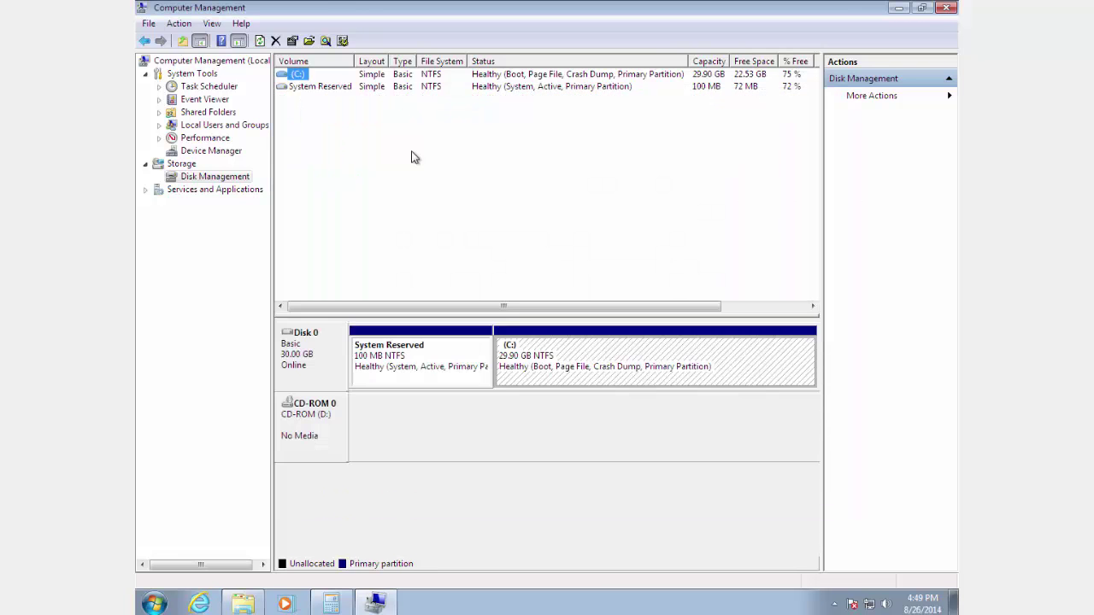
click(444, 223)
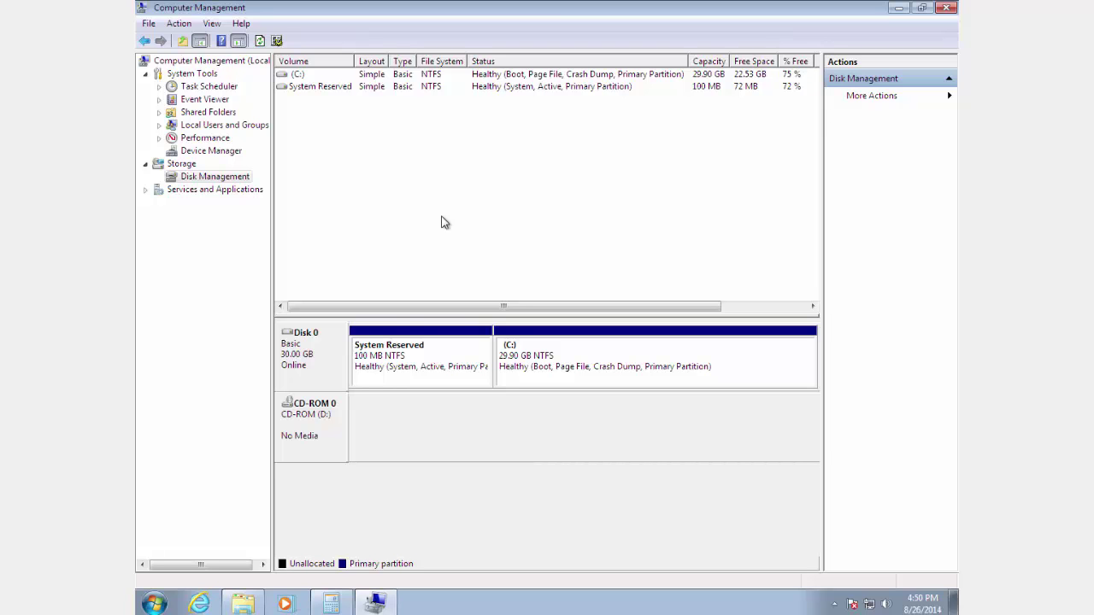
click(316, 339)
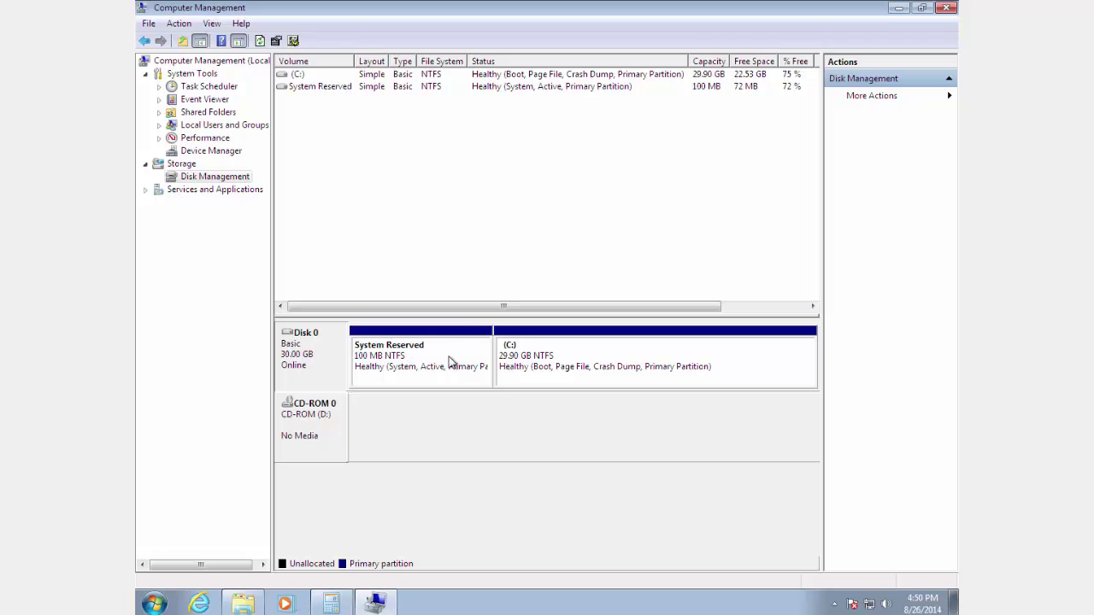
Step: Start shrinking the C: volume and convert 10 GB to megabytes in Calculator by multiplying 10 by 1024
click(540, 365)
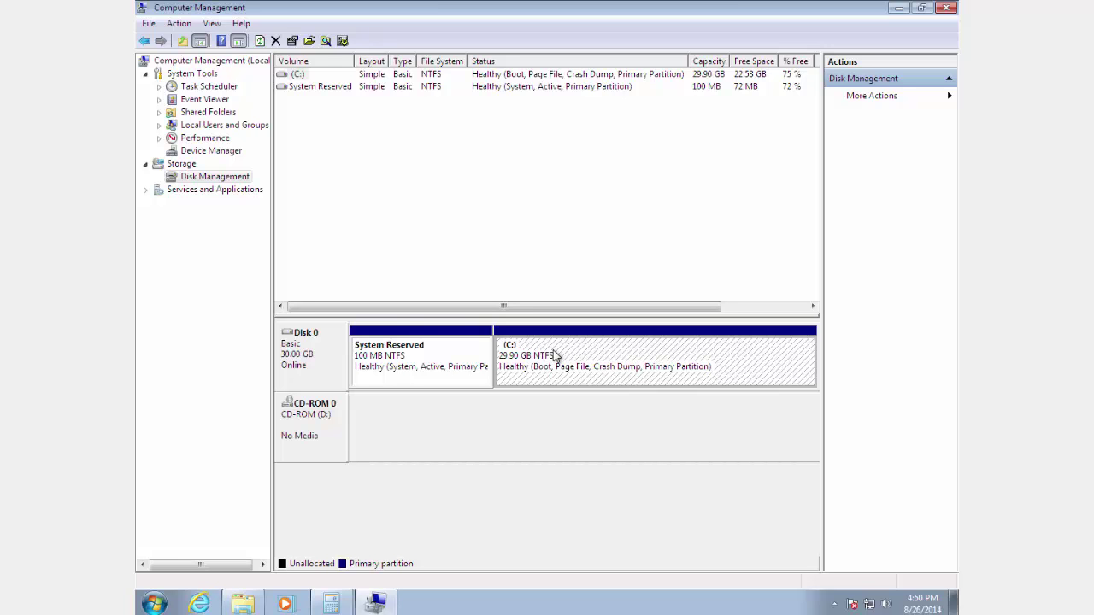
right_click(553, 352)
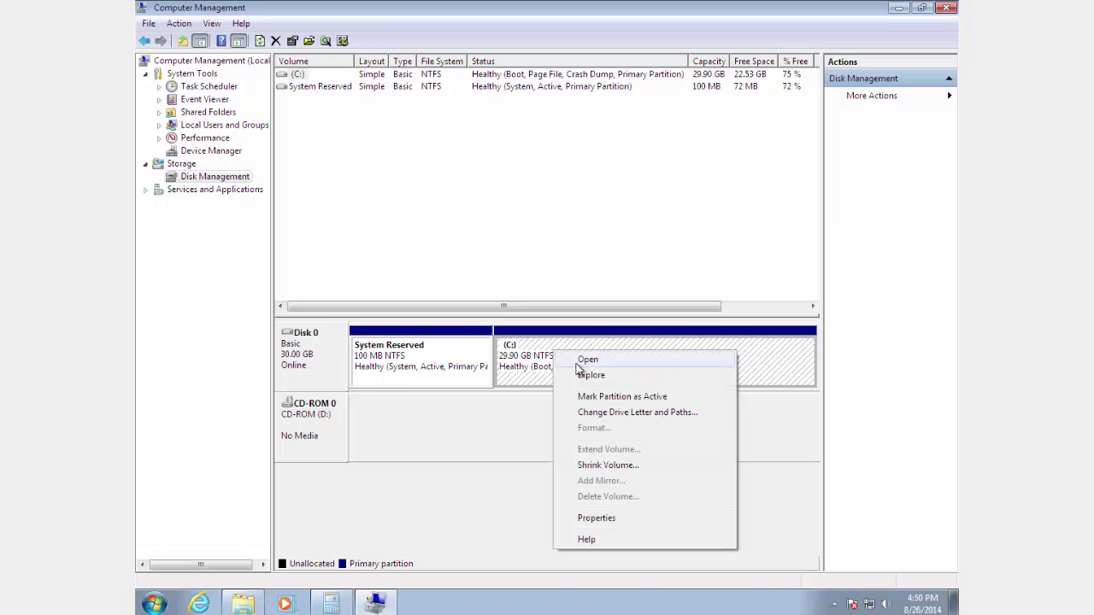
click(630, 468)
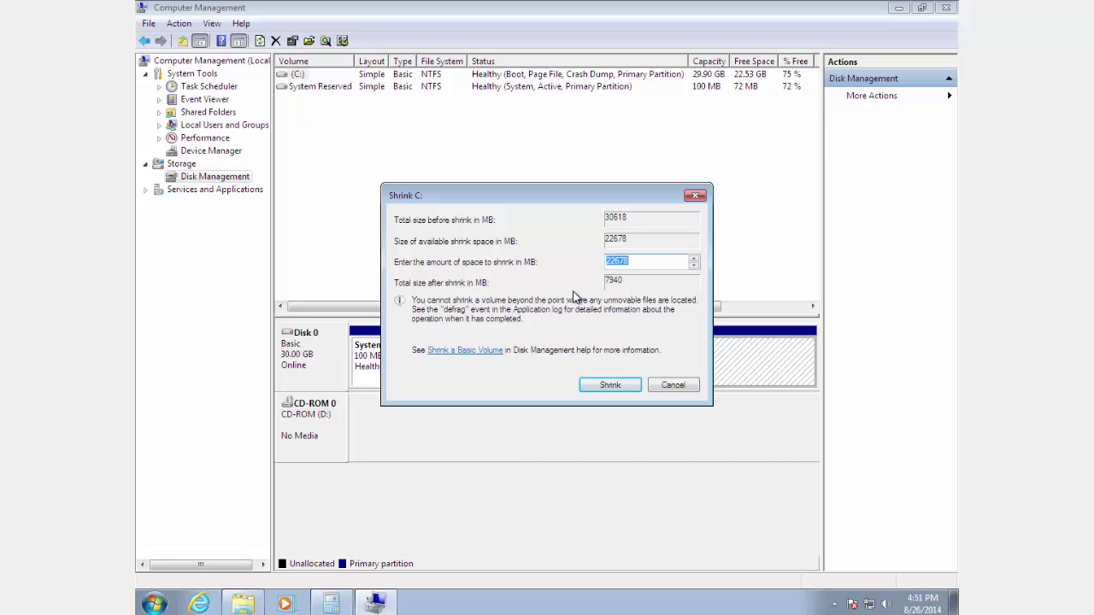
click(332, 603)
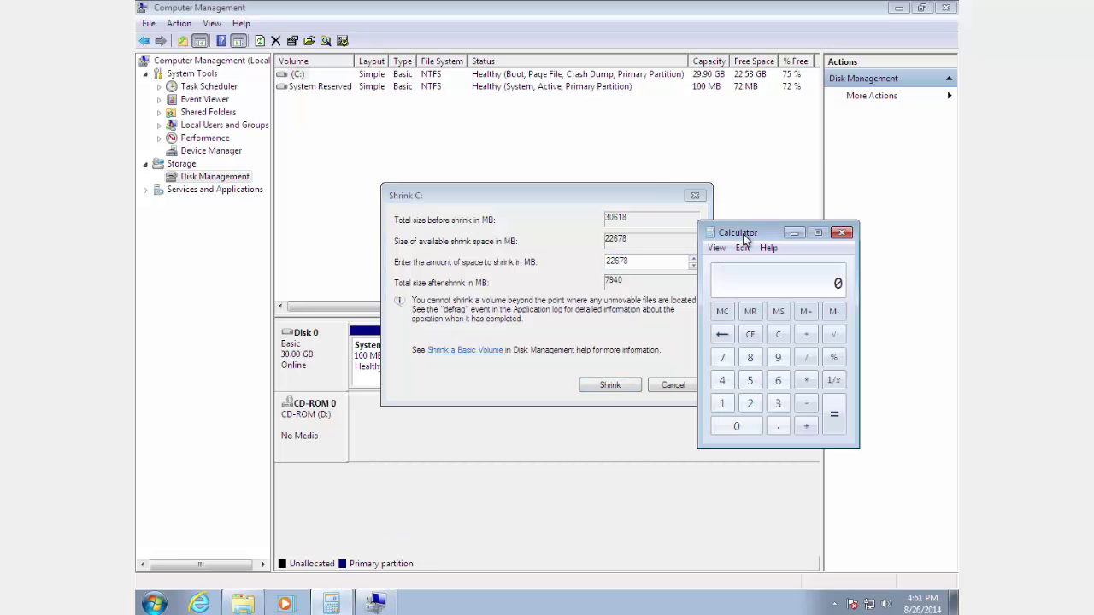
drag(745, 236, 801, 195)
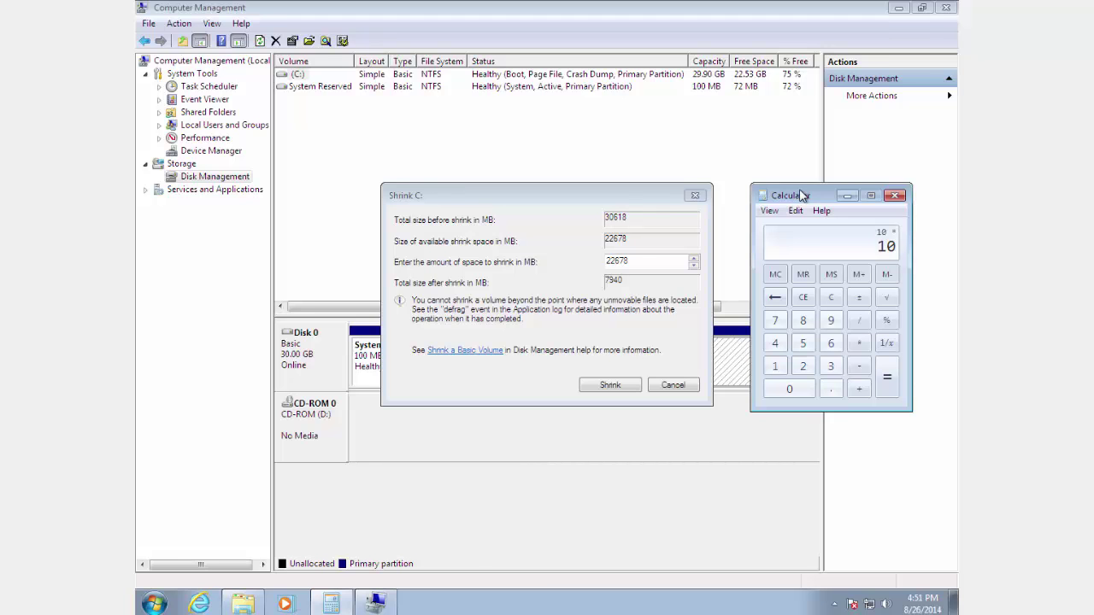
text(1024)
key(Return)
Step: Set the amount to shrink to 10240 MB, check it against the Calculator result, and shrink the C: volume
key(alt+F4)
text(10240)
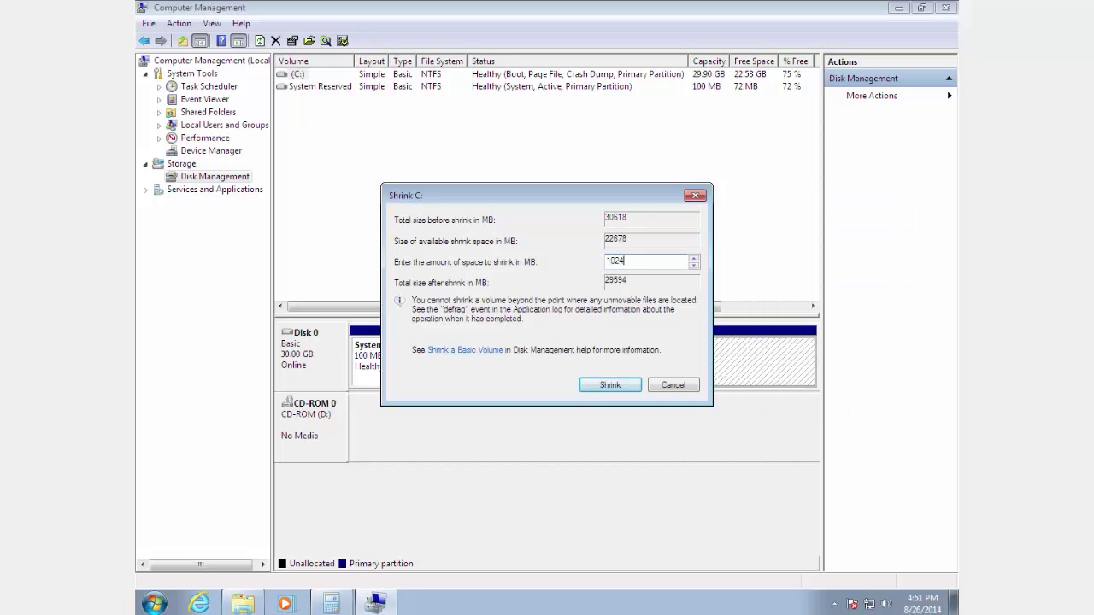
click(330, 605)
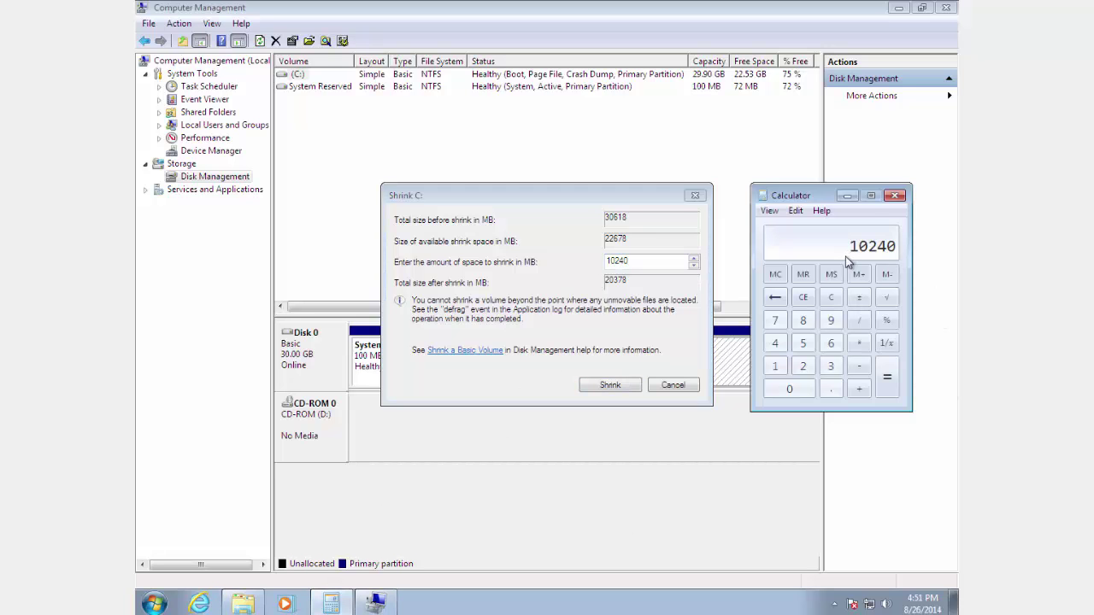
click(847, 196)
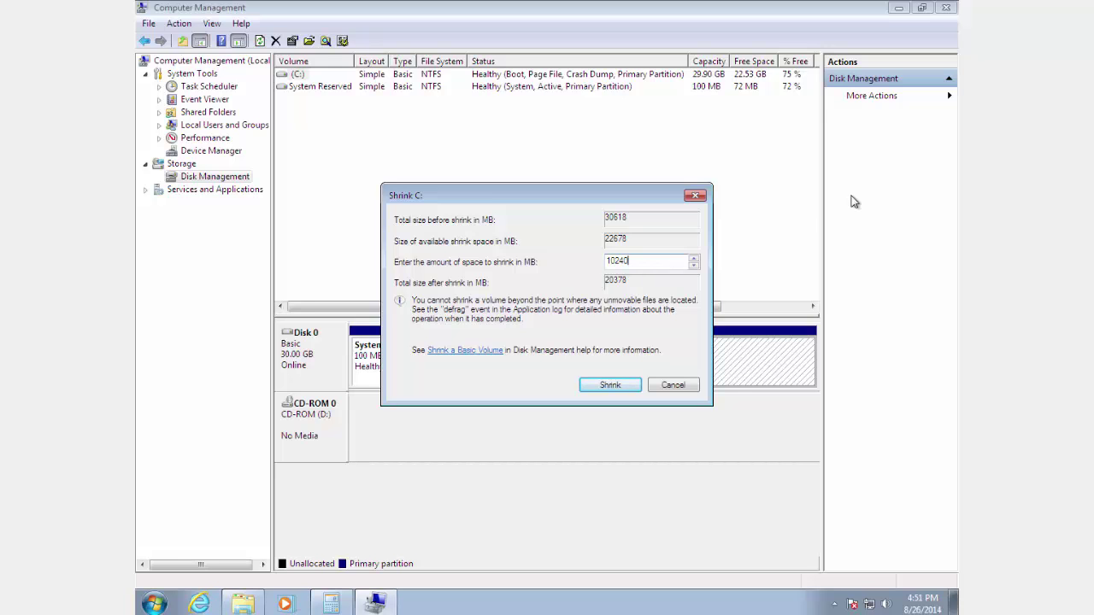
mouse_move(618, 261)
mouse_down()
mouse_move(608, 262)
mouse_move(638, 261)
mouse_up()
click(604, 386)
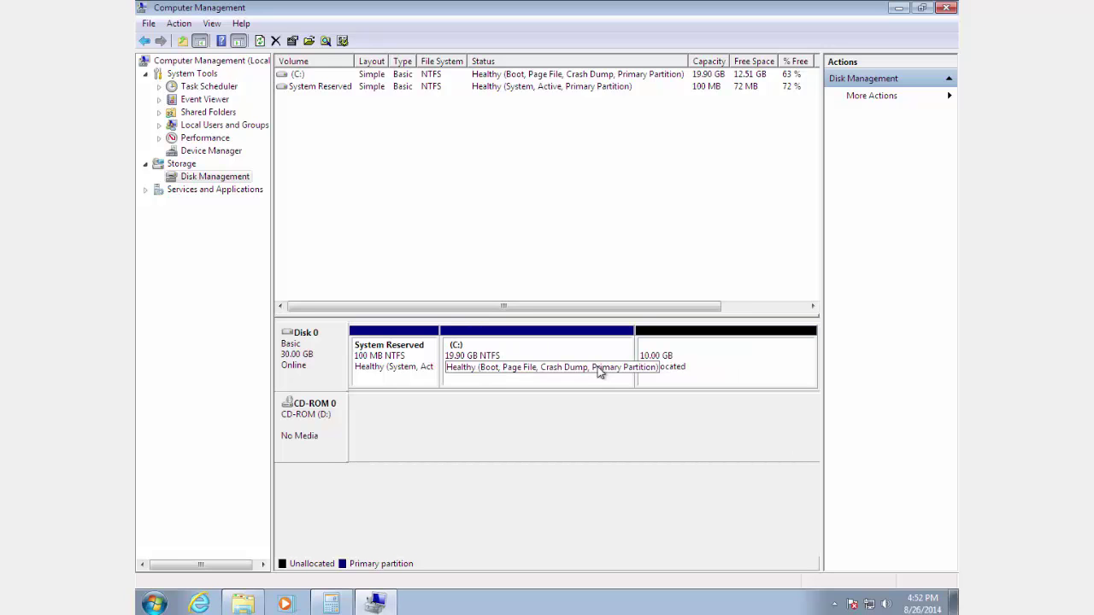
Step: Select the unallocated space on Disk 0 and check the refreshed drive list in Windows Explorer's Computer window
click(694, 374)
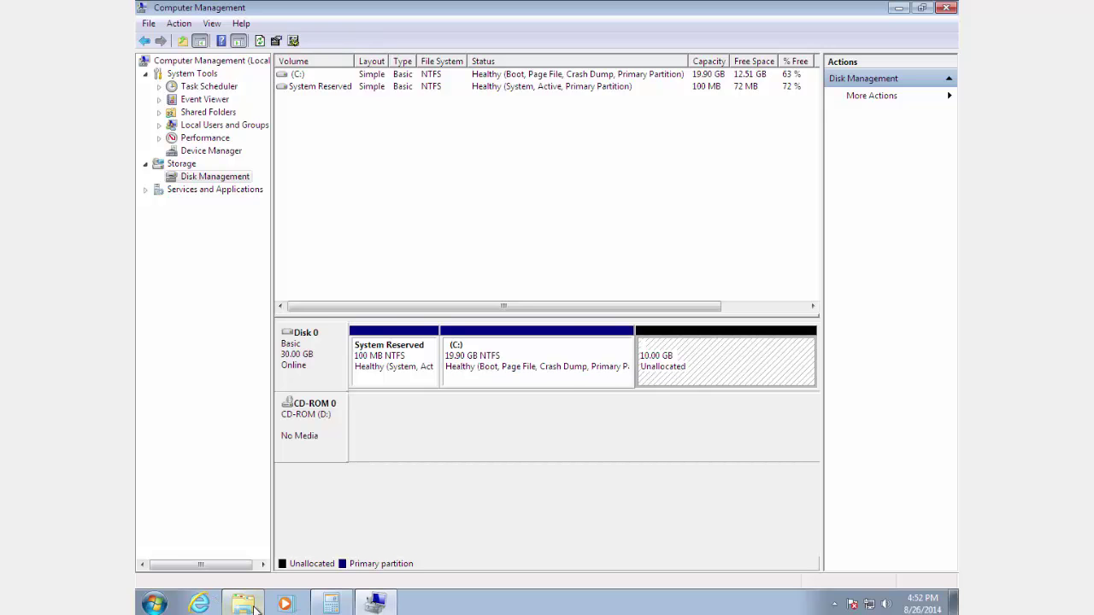
key(super+e)
right_click(492, 319)
click(531, 377)
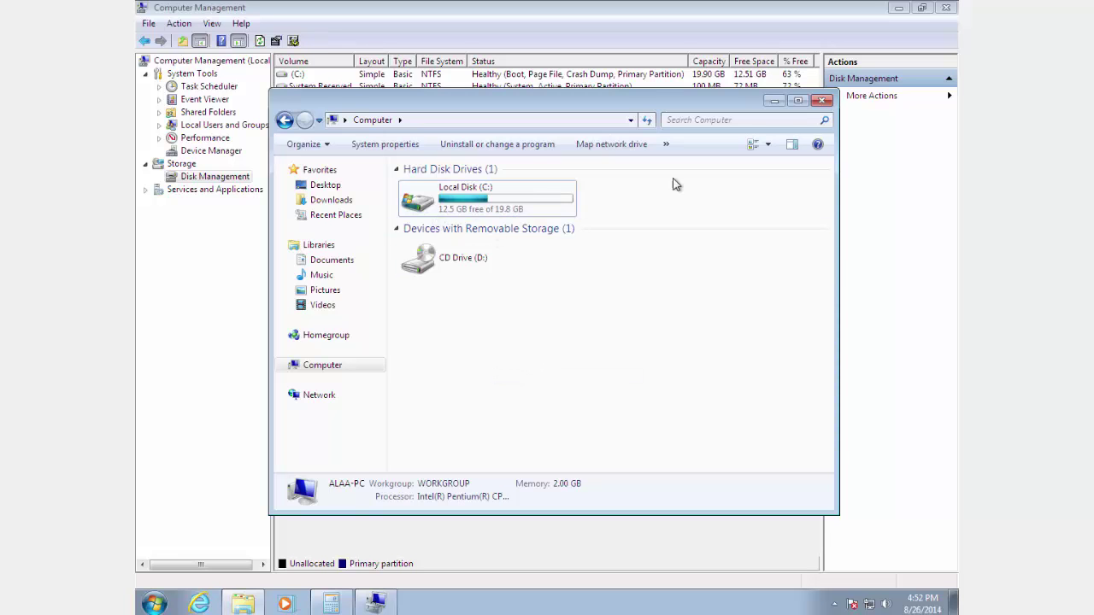
click(774, 101)
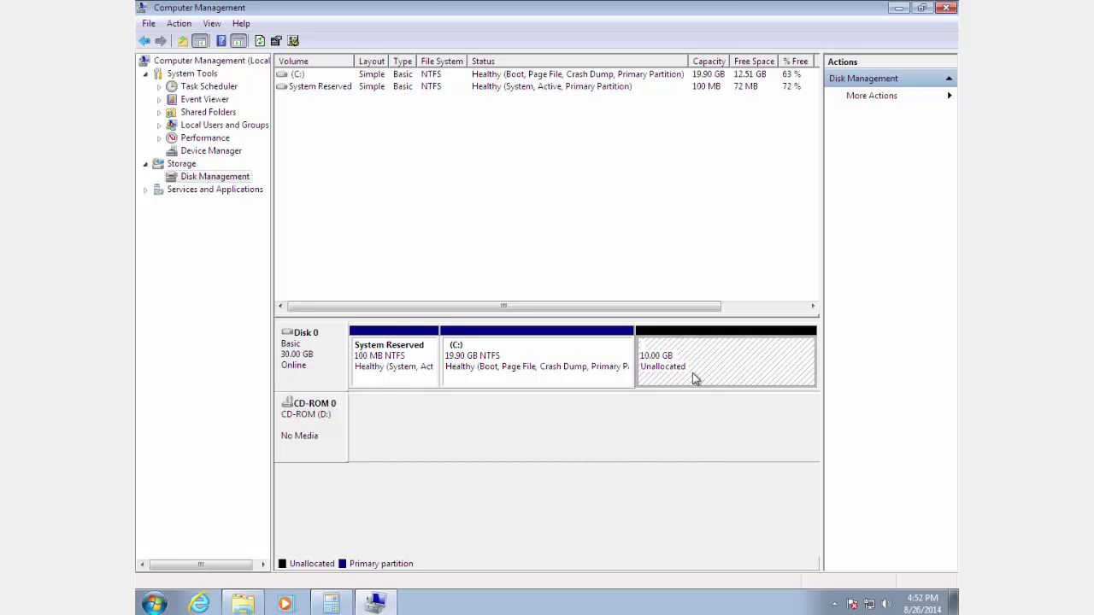
Step: Start a new simple volume in the unallocated space of Disk 0 and proceed to the volume size settings
right_click(681, 342)
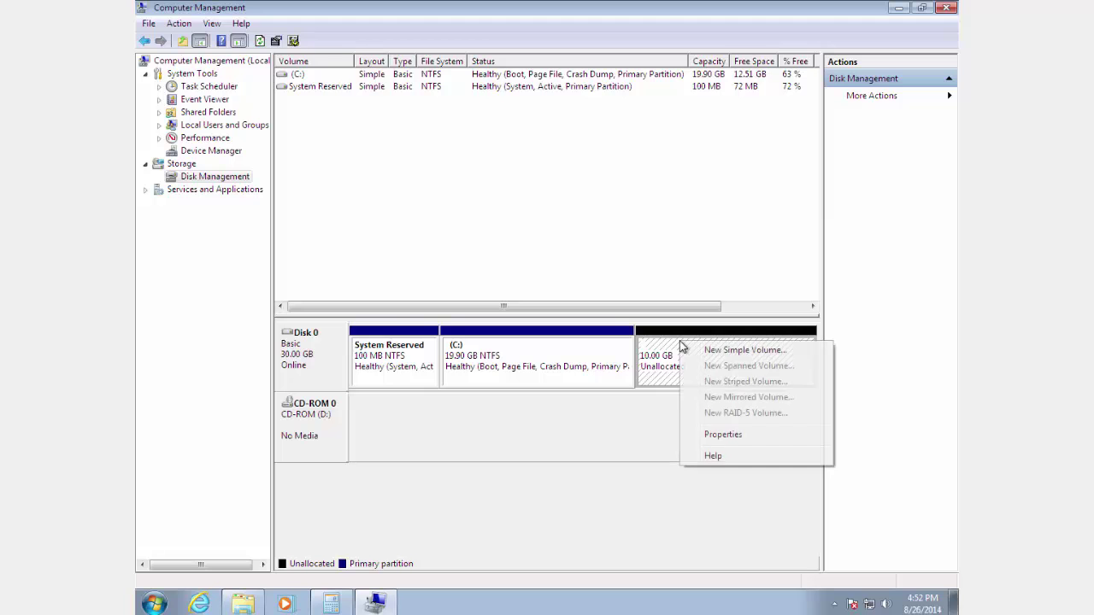
click(768, 353)
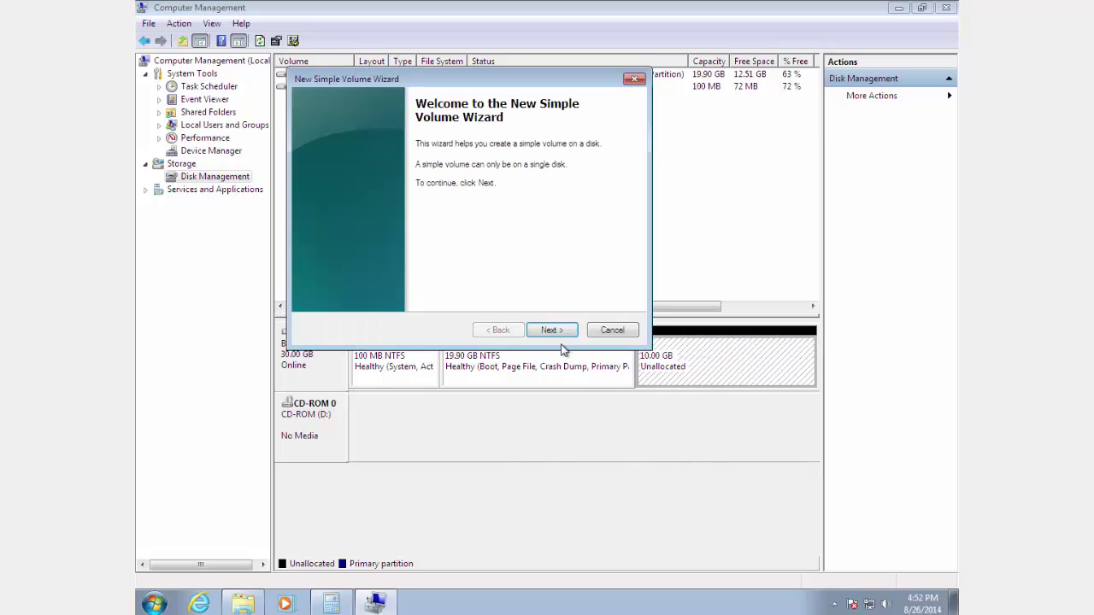
click(548, 330)
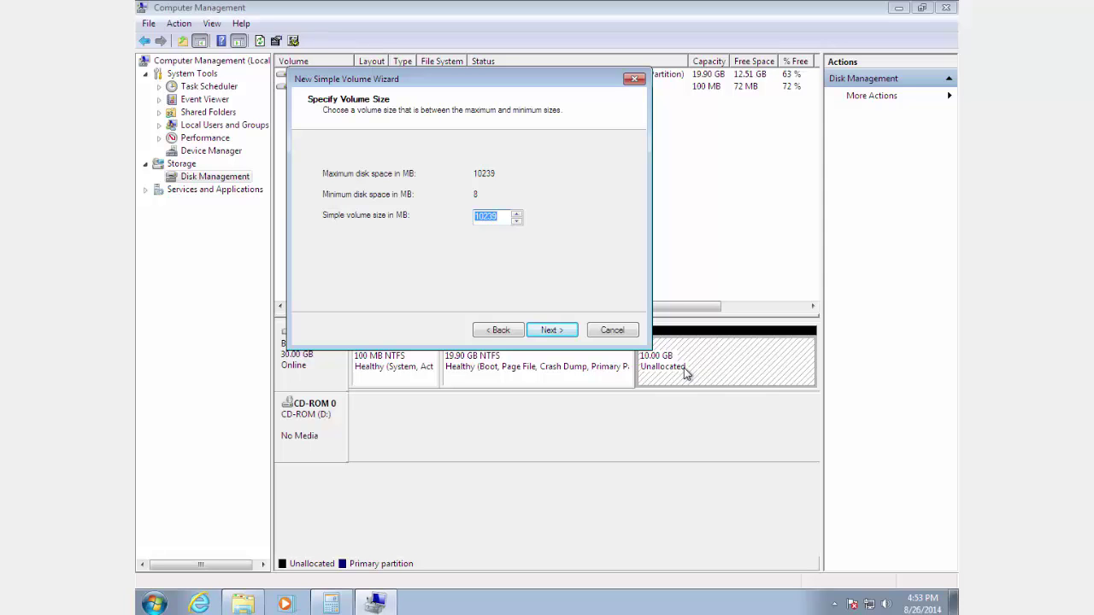
Step: Convert 5 GB to megabytes in Calculator by multiplying 5 by 1024, then return to the volume wizard
click(332, 604)
text(5)
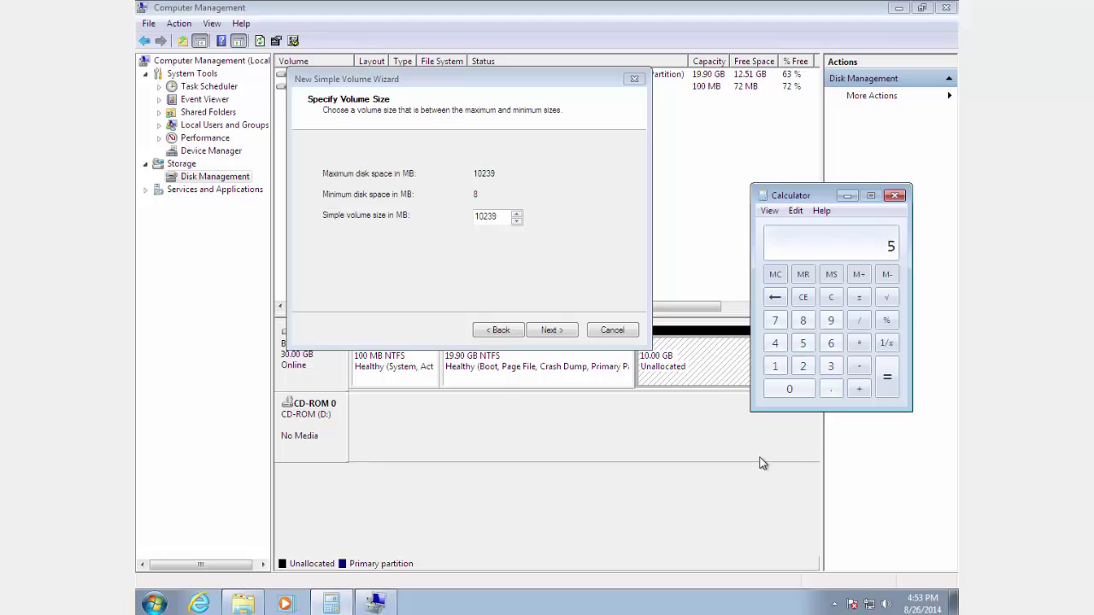
text(1024)
key(Return)
click(845, 196)
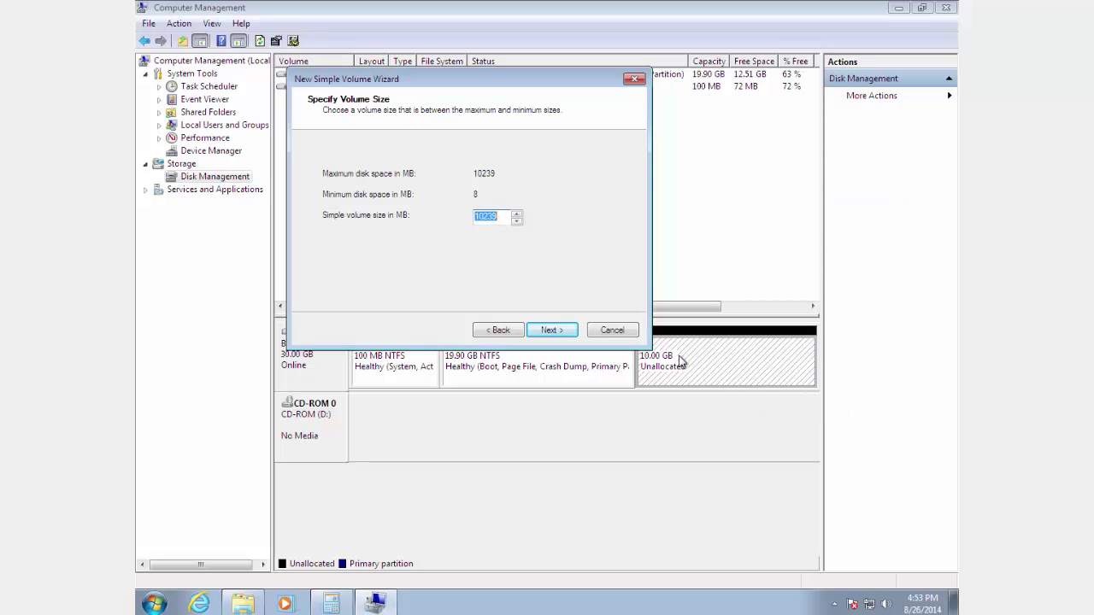
Step: Keep the simple volume size at 10239 MB and accept E as its drive letter after viewing the available letters
click(549, 330)
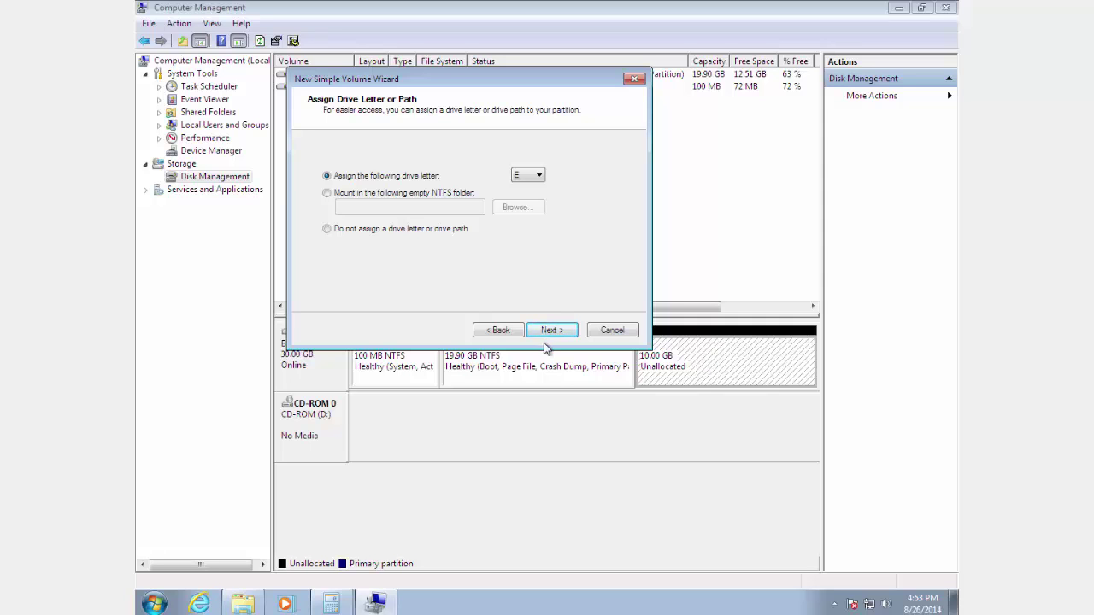
click(527, 174)
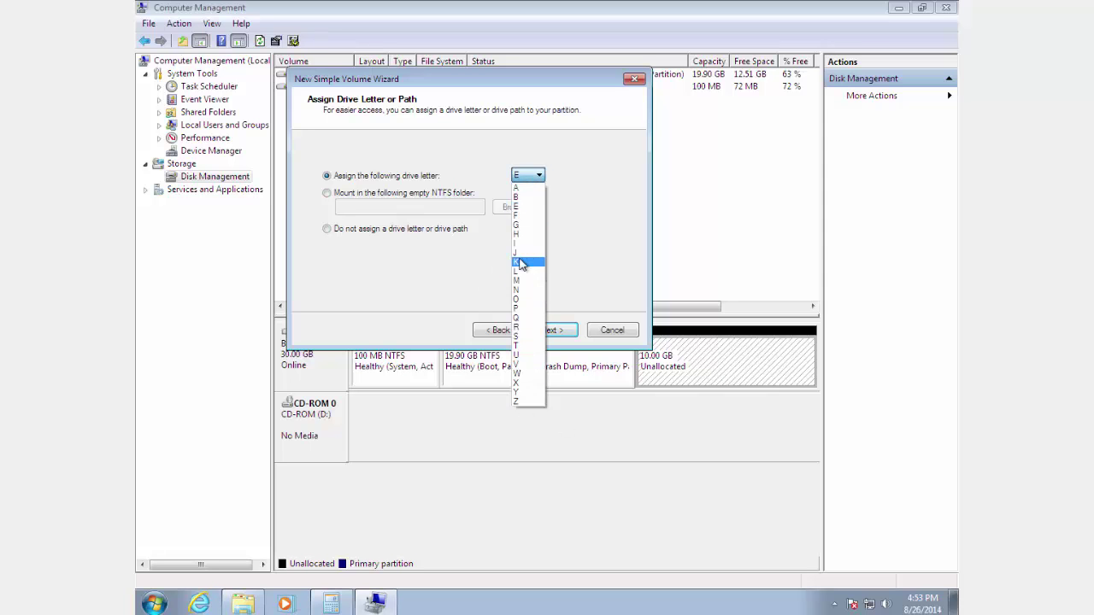
click(557, 218)
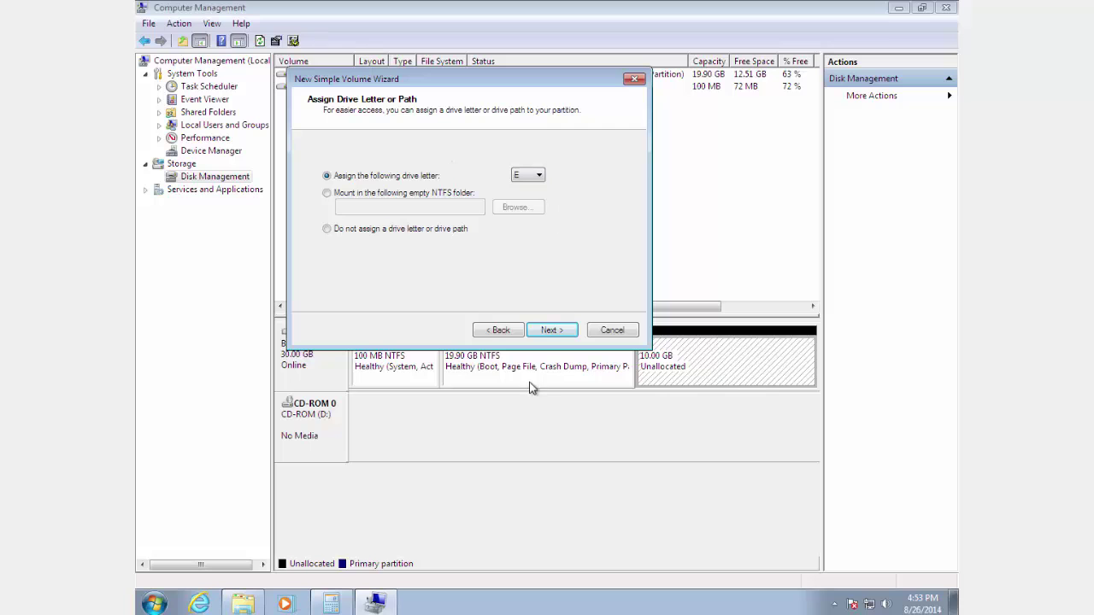
click(521, 176)
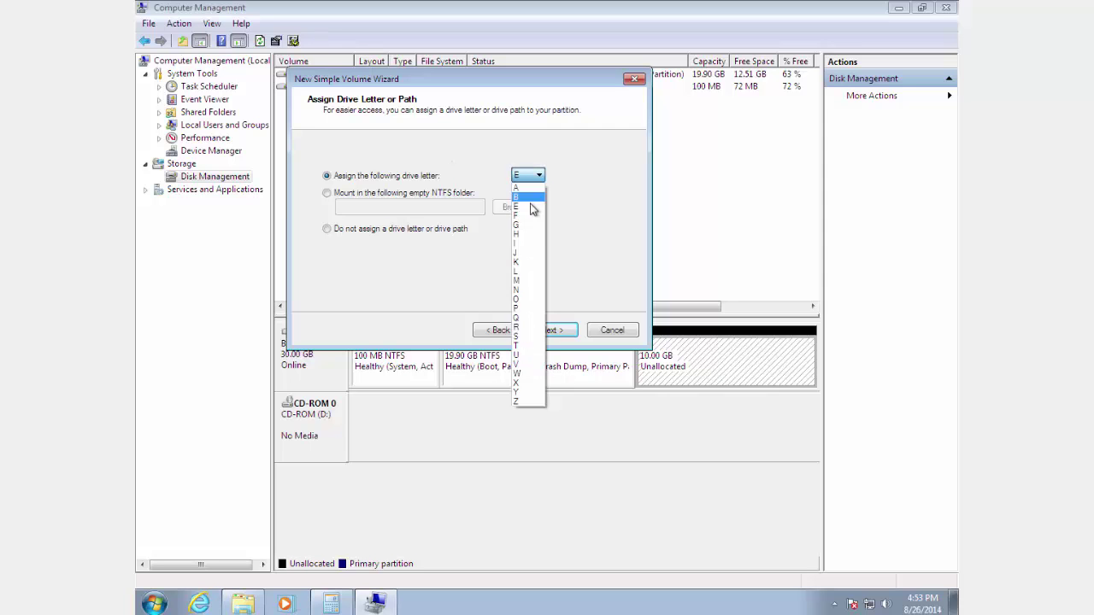
click(583, 225)
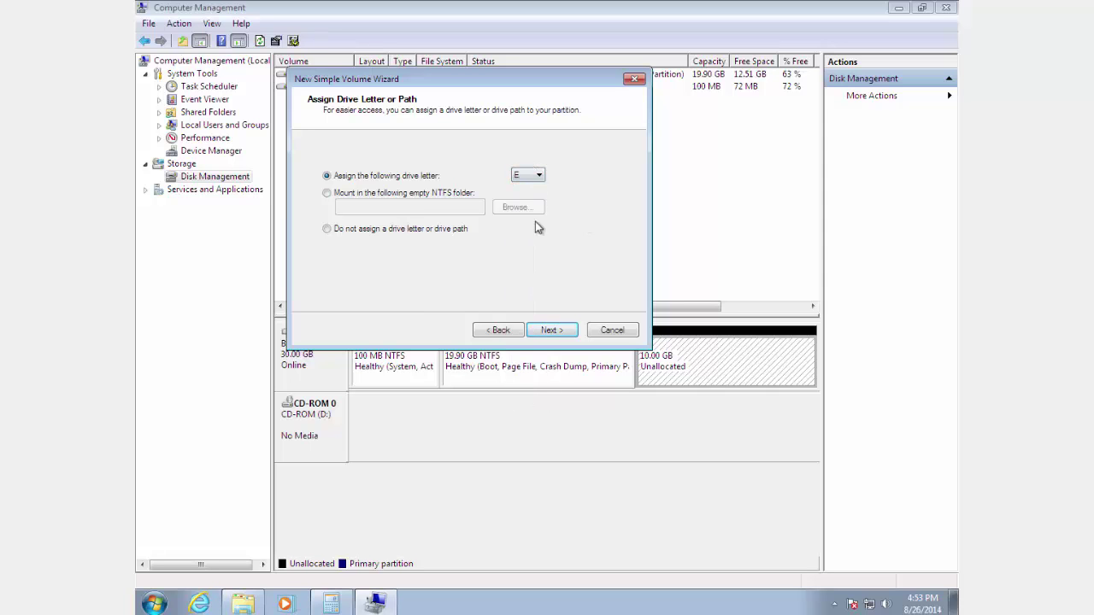
click(553, 330)
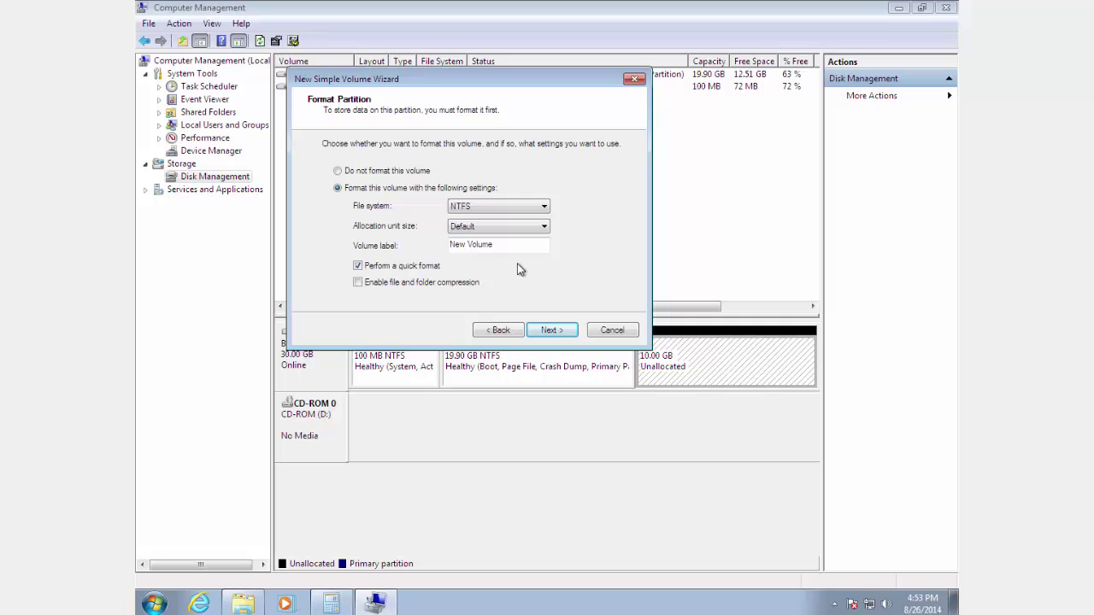
Step: Create the volume with a quick NTFS format, default allocation unit size and the label New Volume
drag(512, 245, 439, 247)
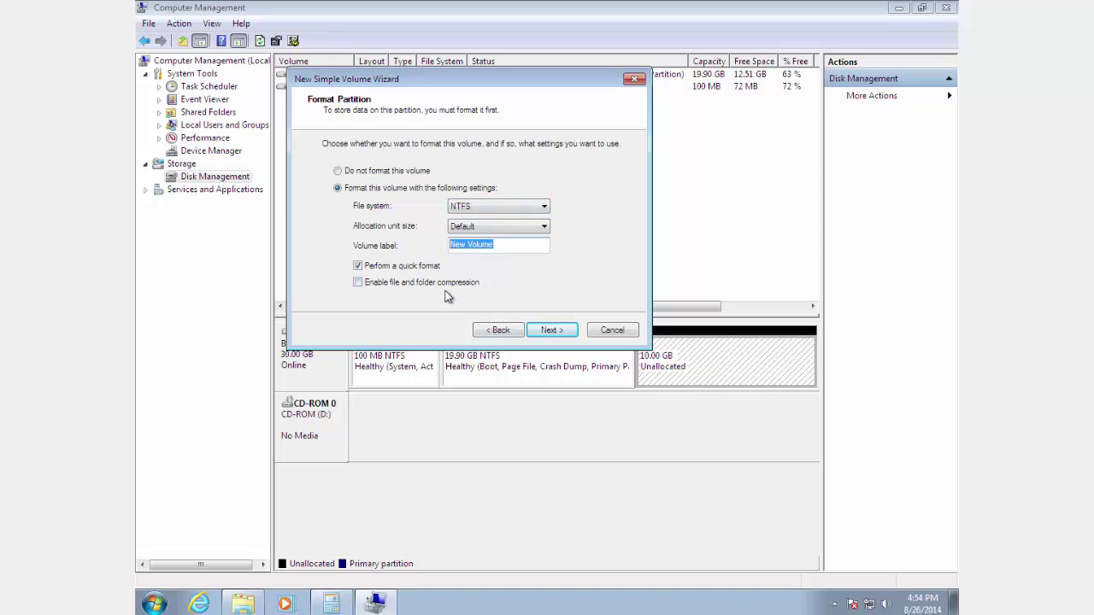
click(552, 335)
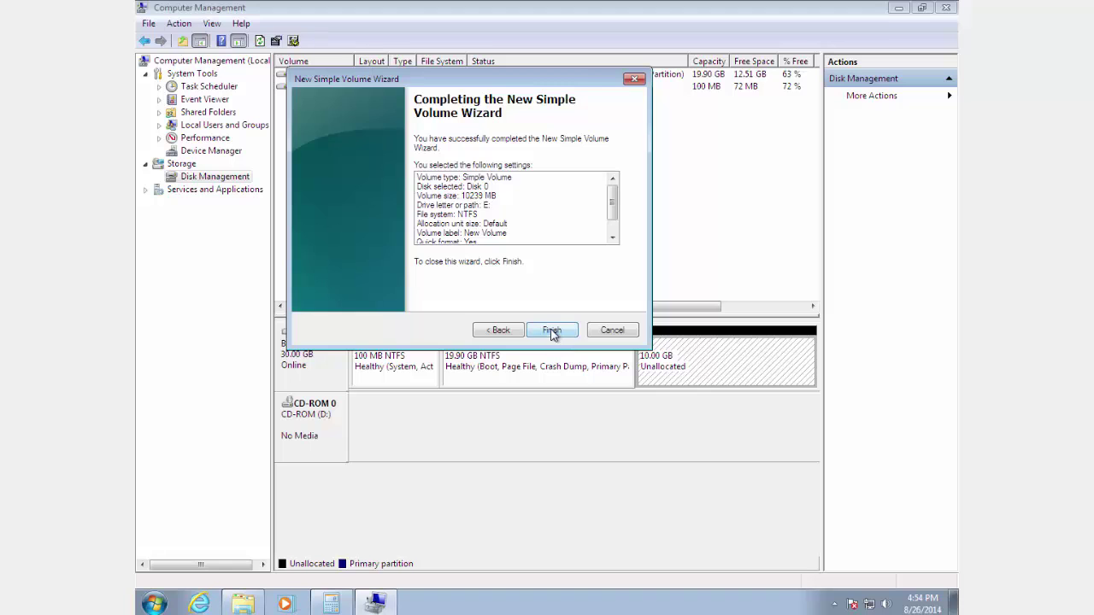
click(551, 332)
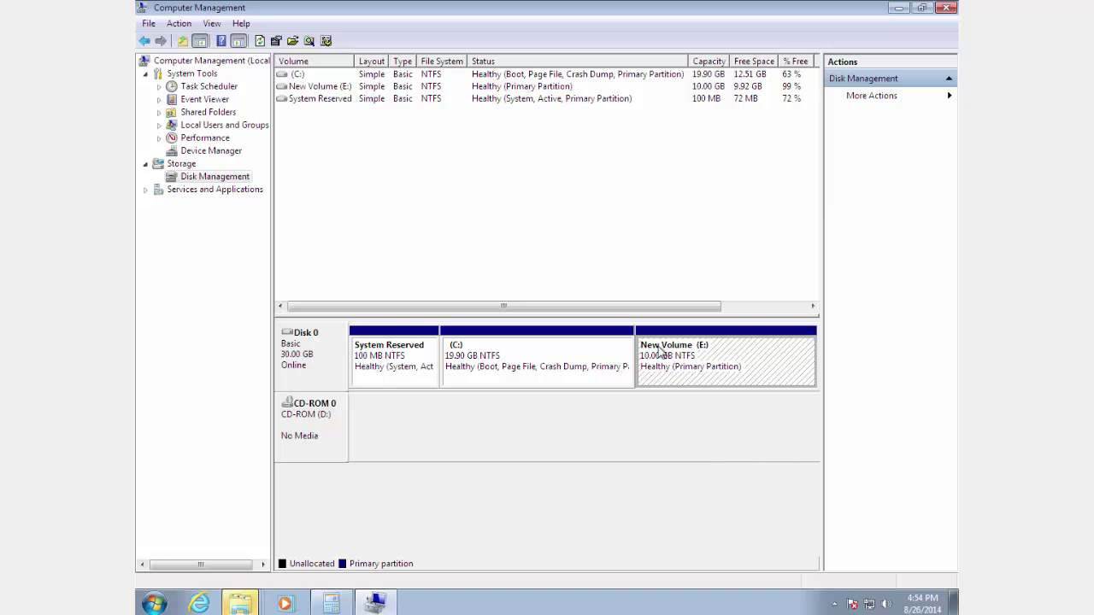
Step: Bring up the waiting AutoPlay window for New Volume (E:)
click(250, 607)
click(237, 571)
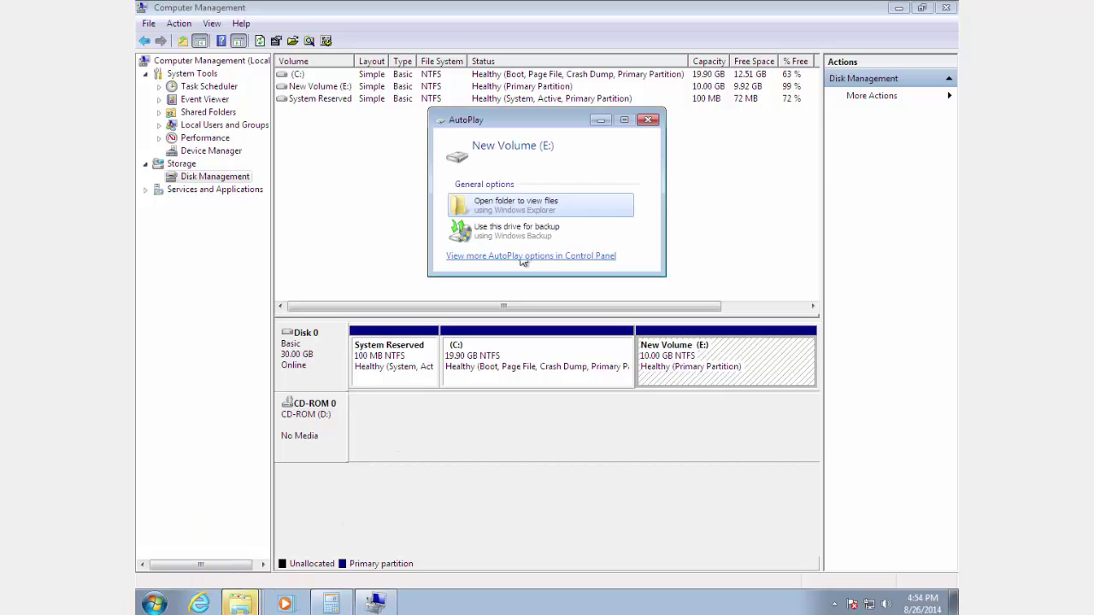
Step: Dismiss the AutoPlay window, bring up the waiting format prompt for drive E: and choose to format the disk
click(648, 121)
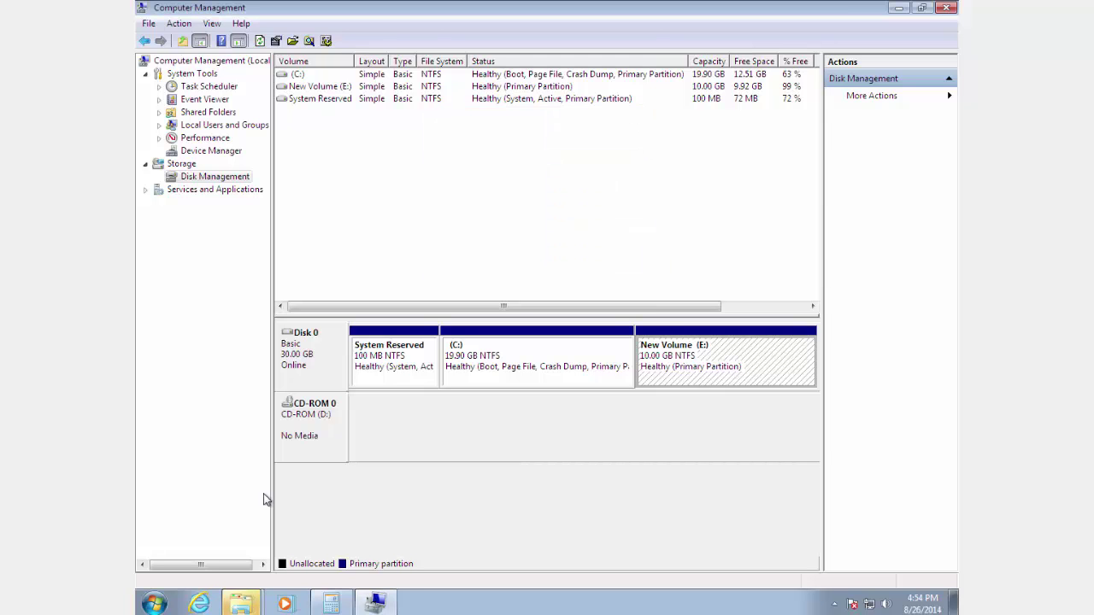
click(248, 605)
click(241, 571)
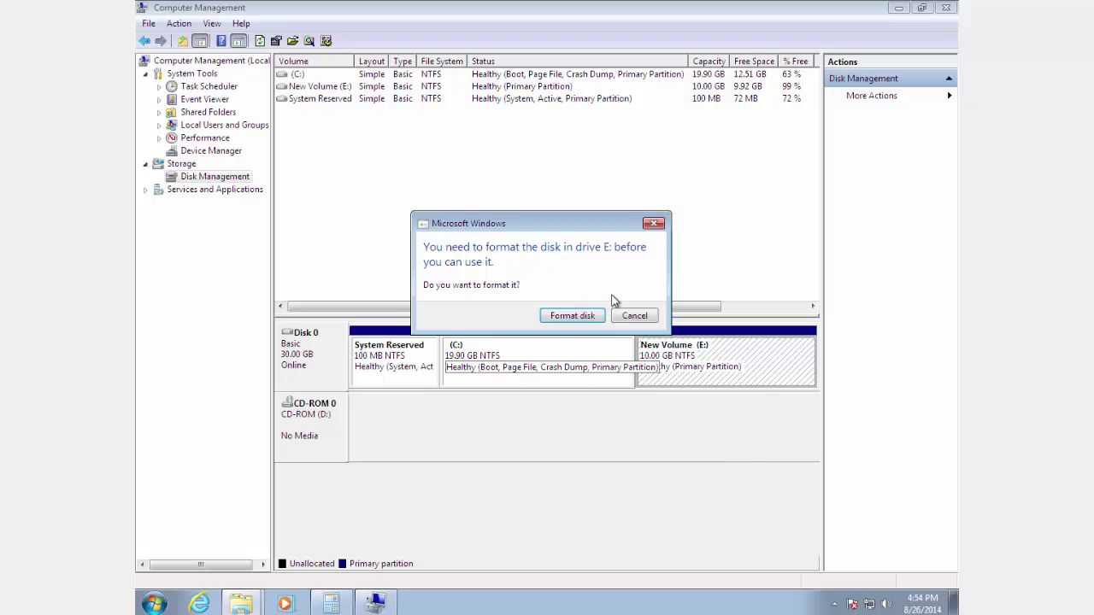
click(572, 316)
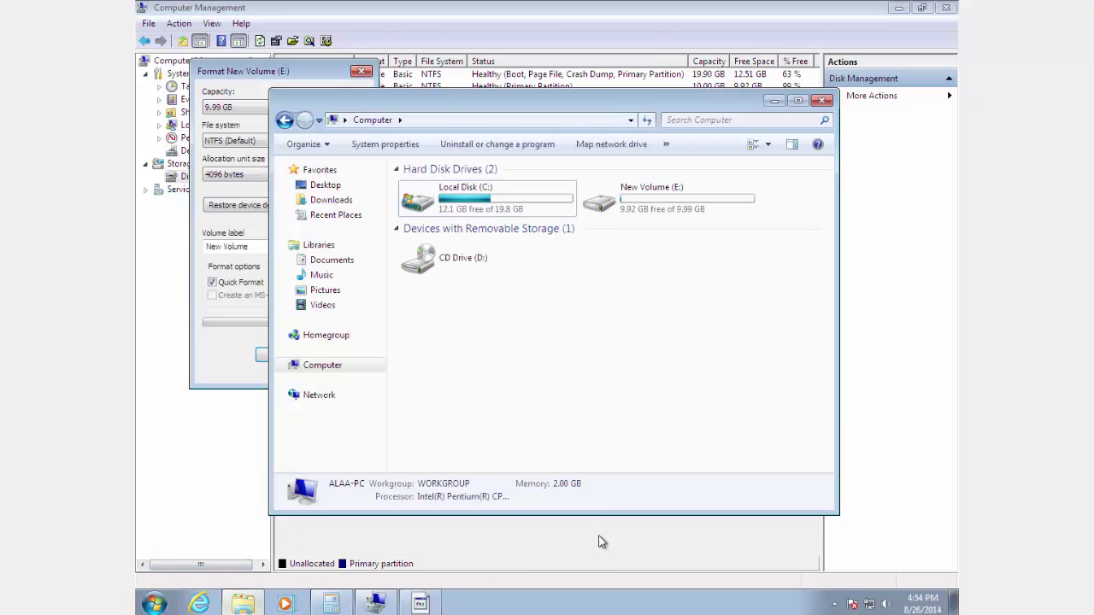
Step: Quick-format New Volume (E:) as NTFS with 4096-byte allocation units, accepting the data-erasure warning, and close the format dialog
click(272, 71)
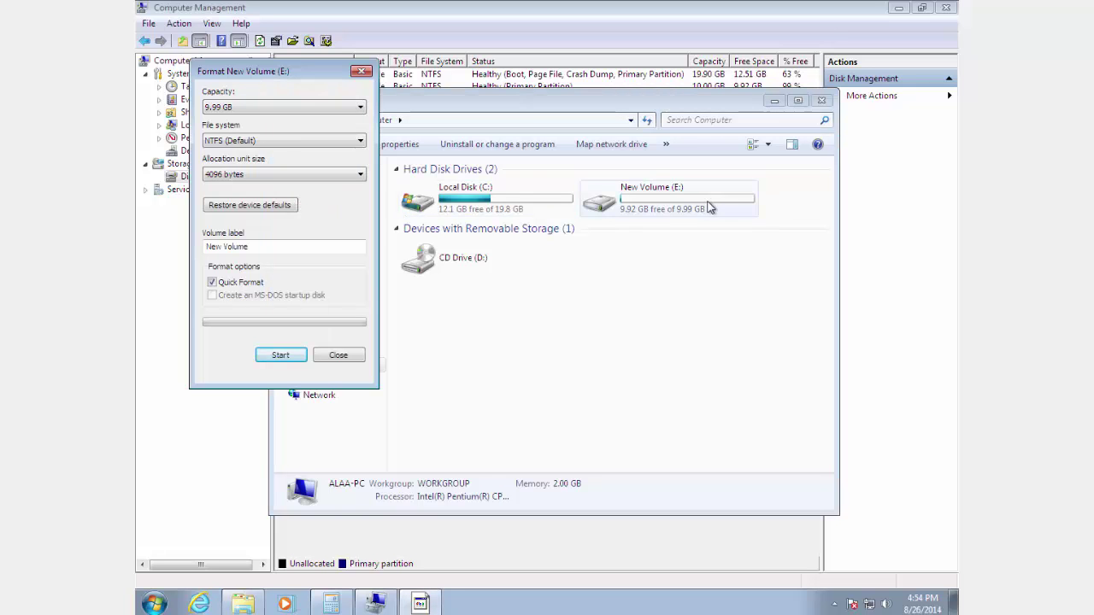
click(280, 357)
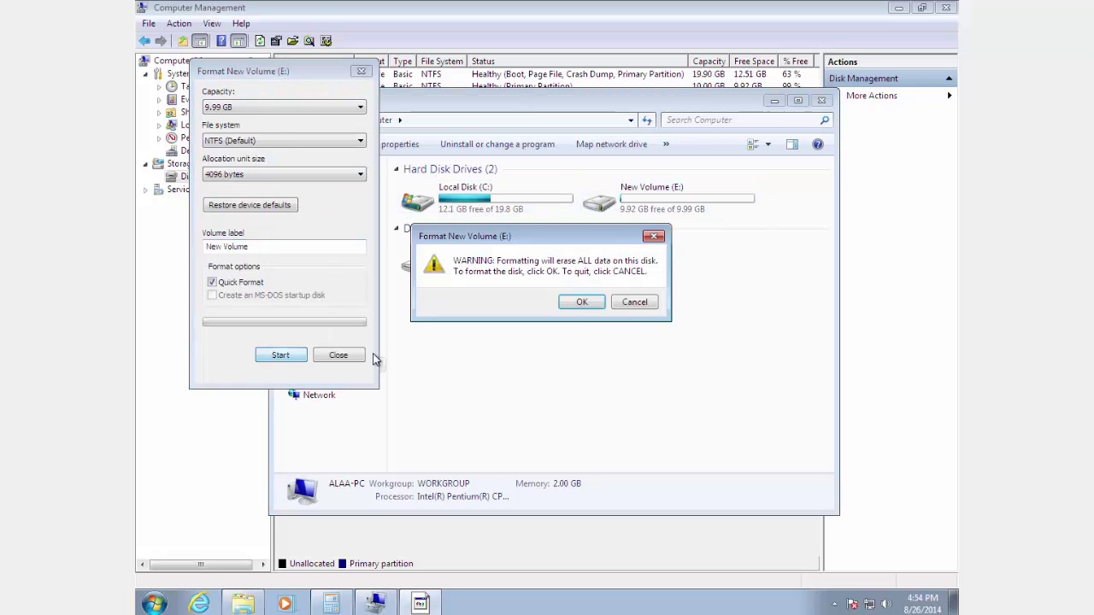
click(575, 305)
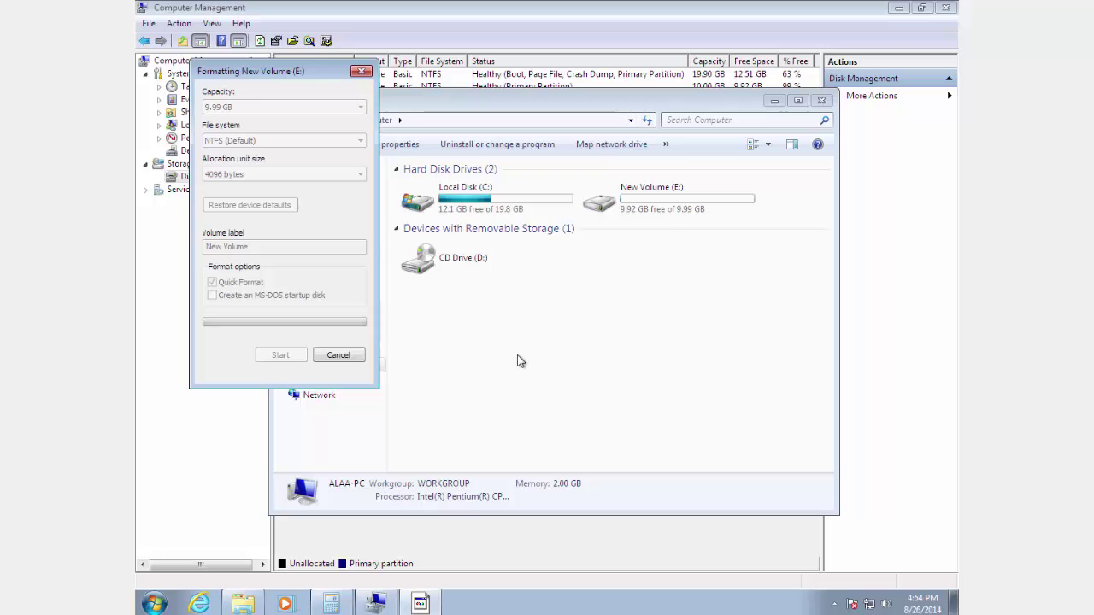
click(623, 304)
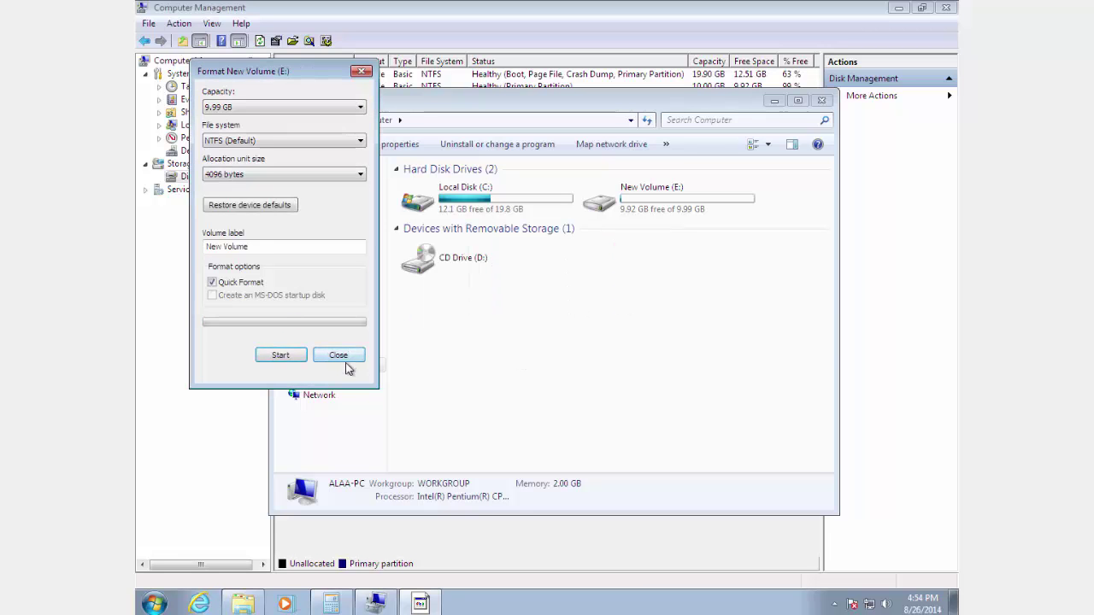
key(Return)
Step: Compare the details of drives C: and E: in Computer, then look inside New Volume (E:) and return to the drive list
click(630, 205)
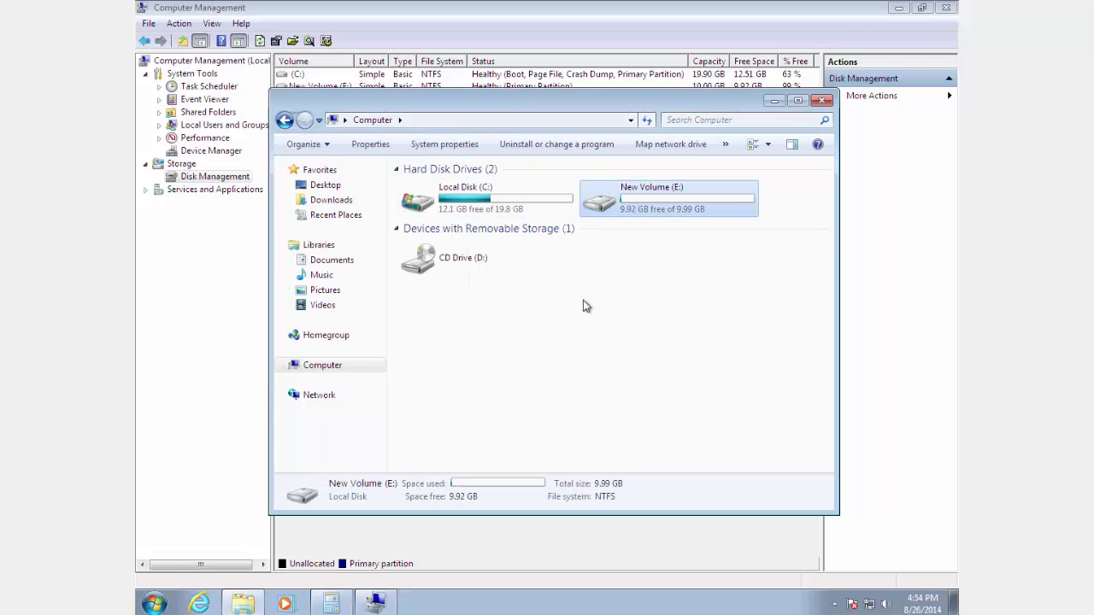
click(495, 212)
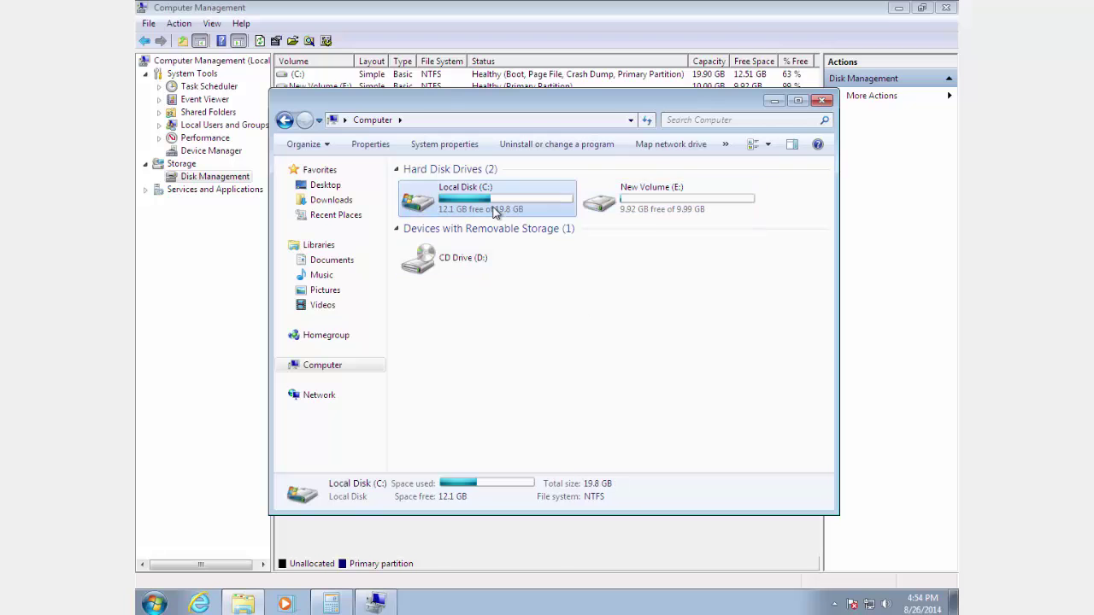
click(656, 213)
double_click(595, 203)
drag(465, 244, 622, 380)
click(285, 120)
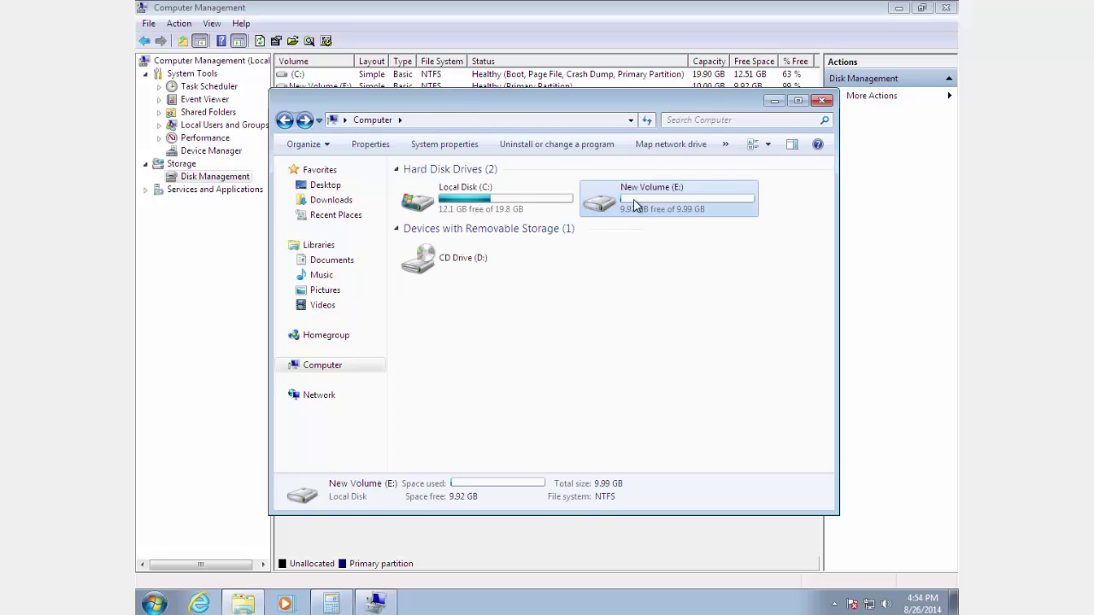
Step: Check the capacity and free space in the properties of New Volume (E:), close them and select Local Disk (C:)
right_click(633, 201)
click(664, 396)
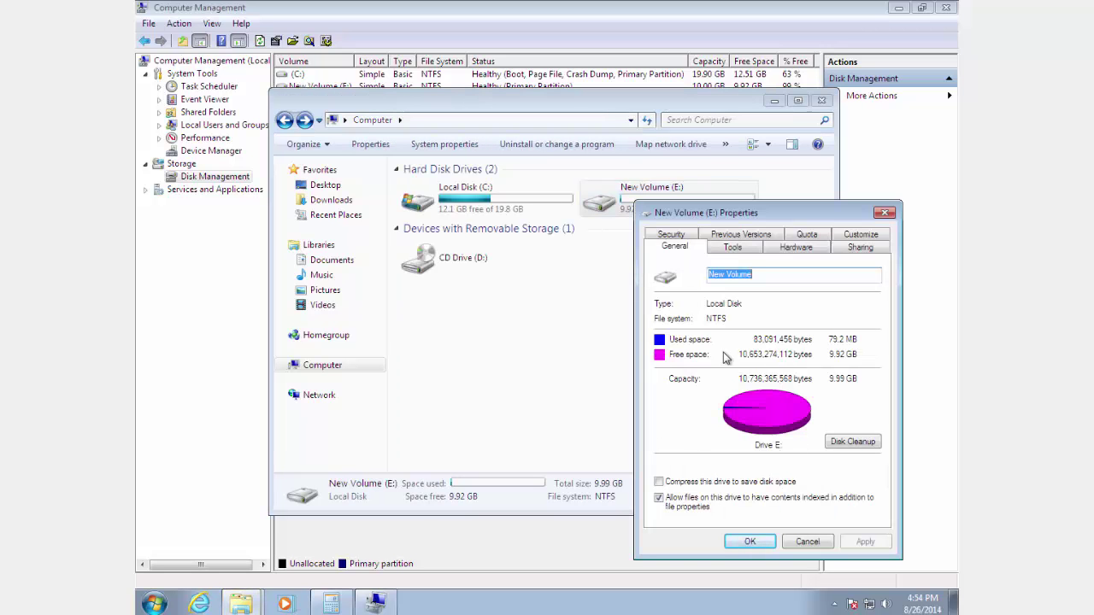
click(886, 212)
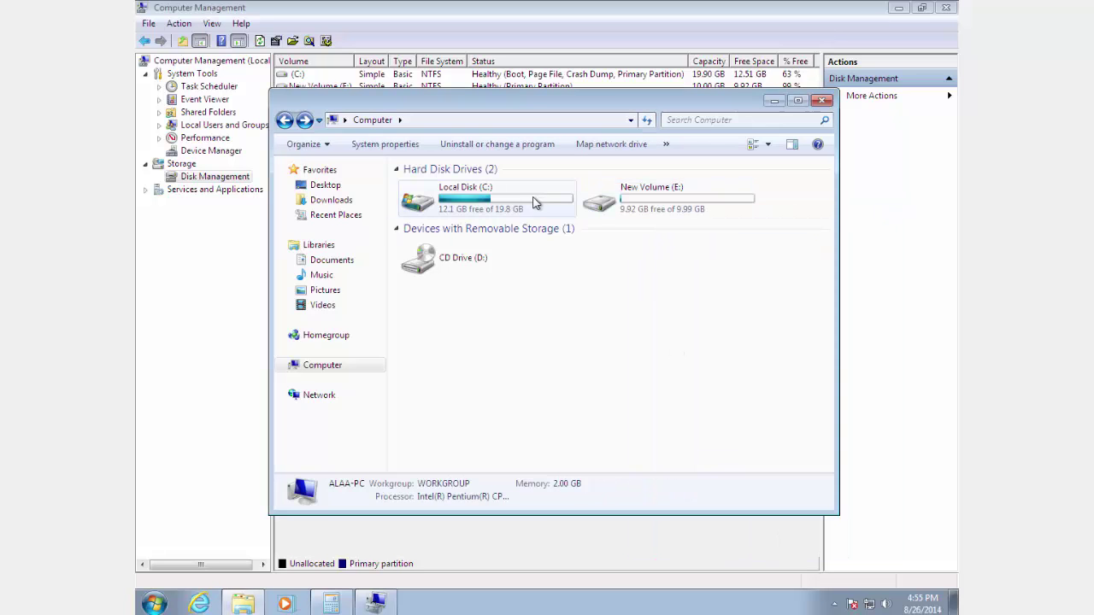
click(501, 205)
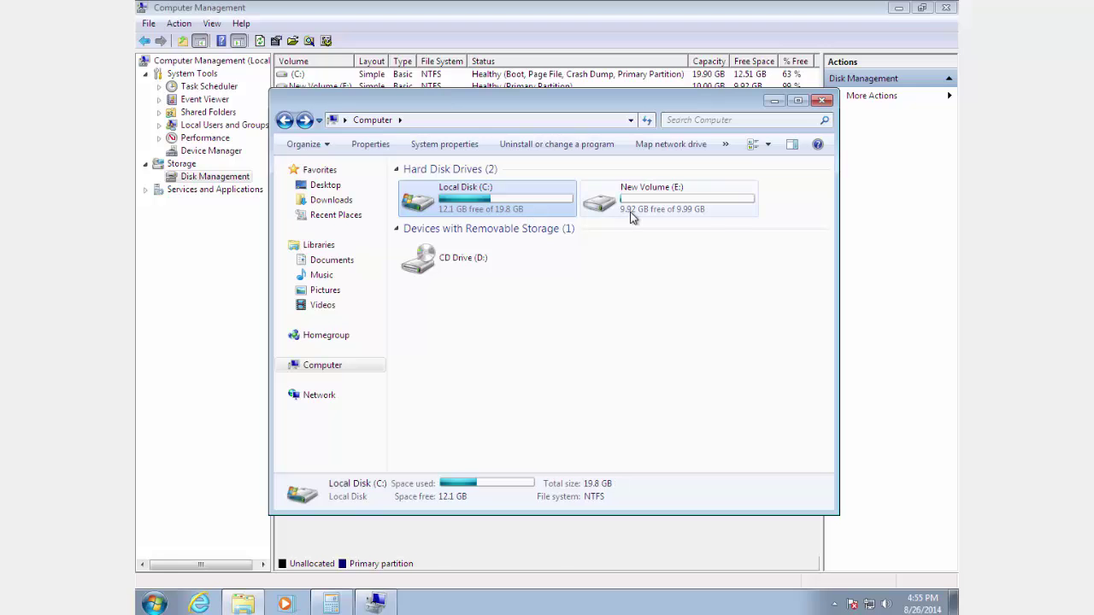